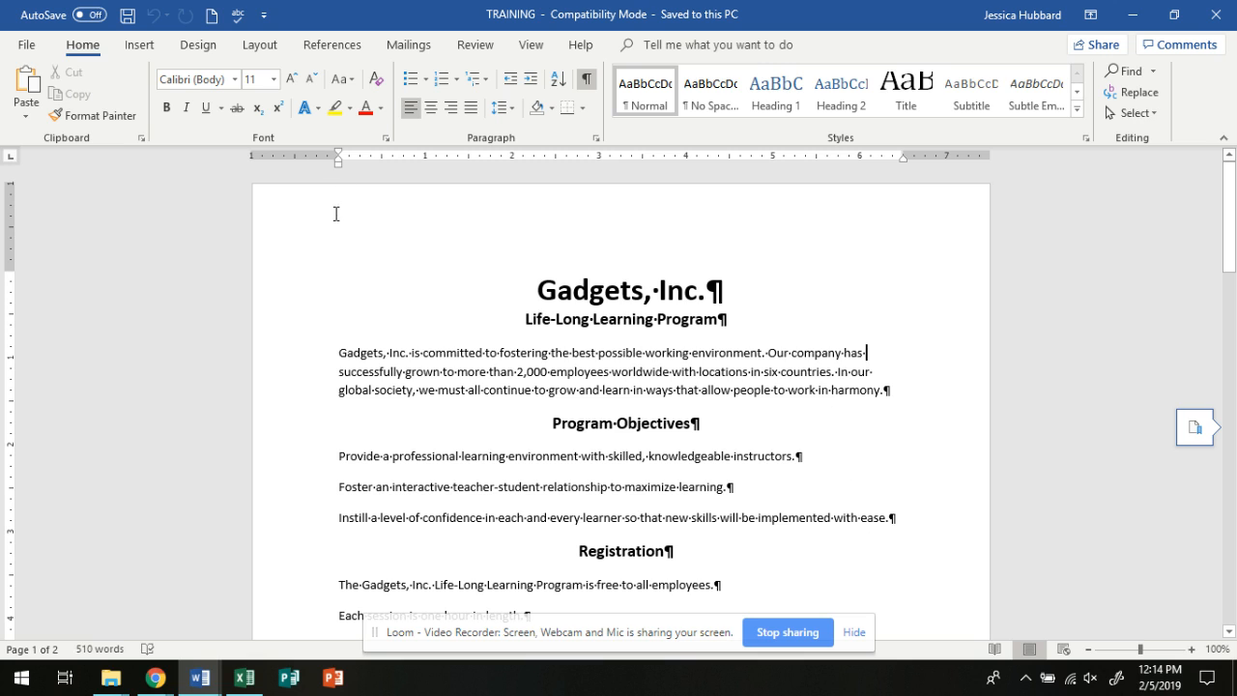
Insert the Blank built-in header and enter the author's surname in it, followed by a new line
click(142, 45)
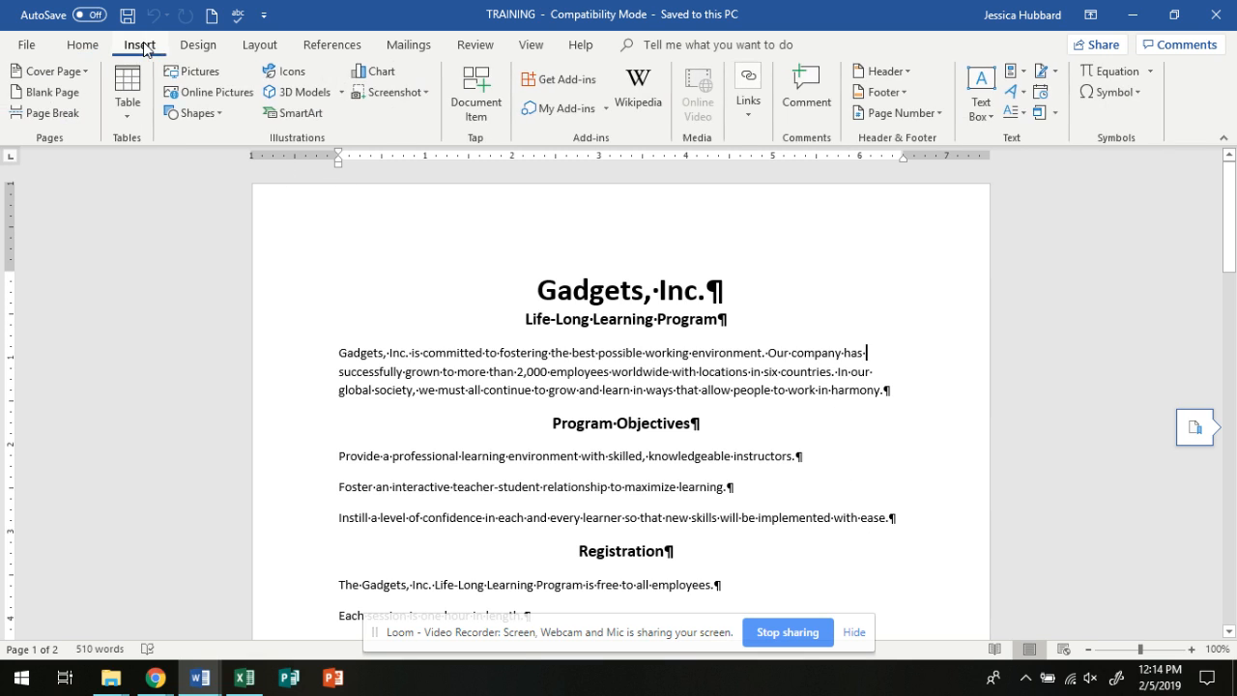
click(900, 70)
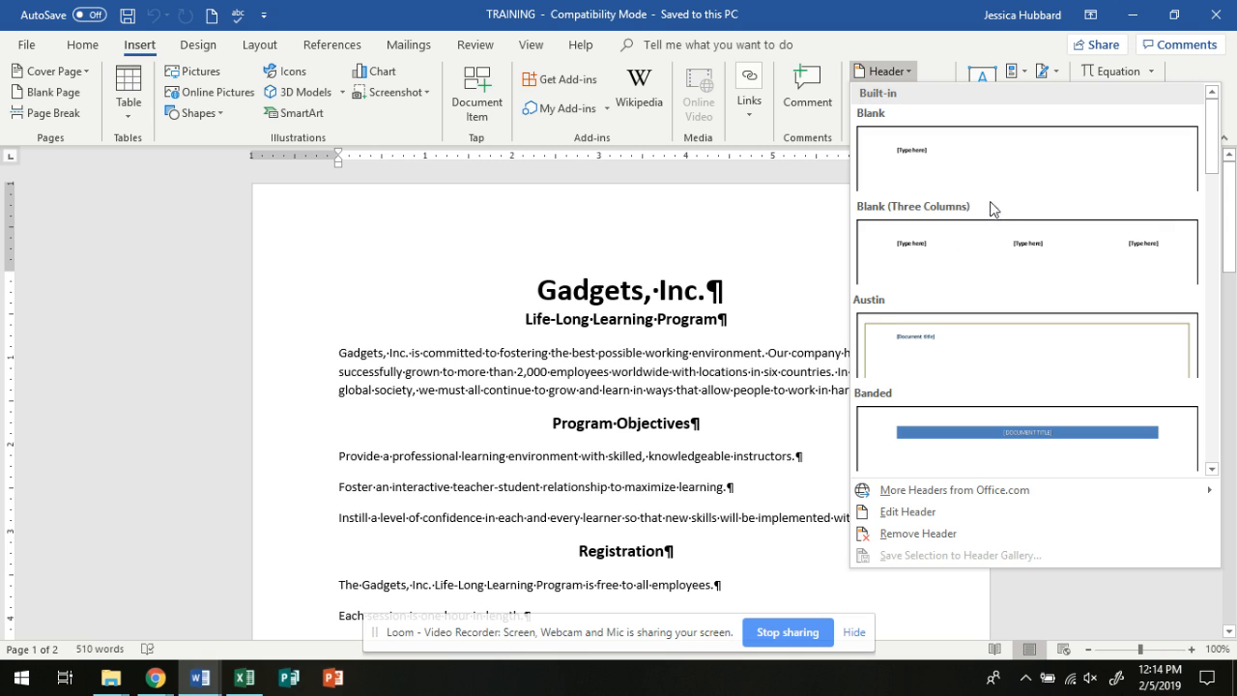
scroll(1010, 271, down, 2)
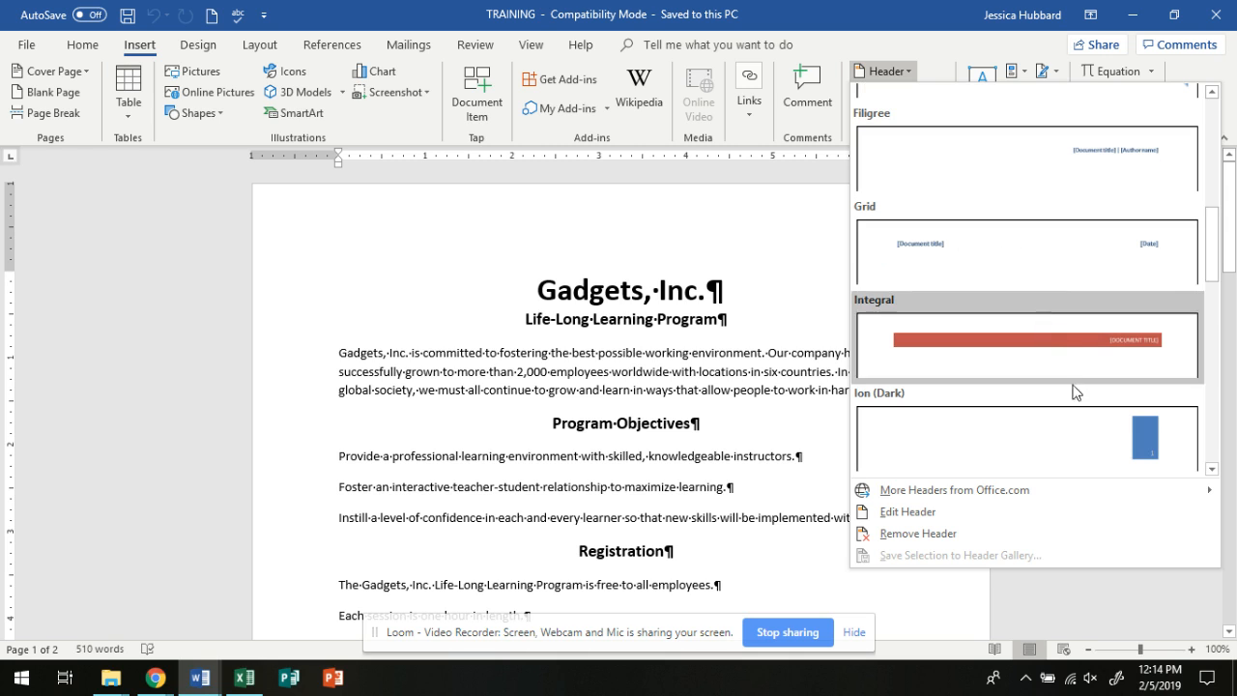
scroll(1077, 396, down, 1)
scroll(1097, 425, down, 1)
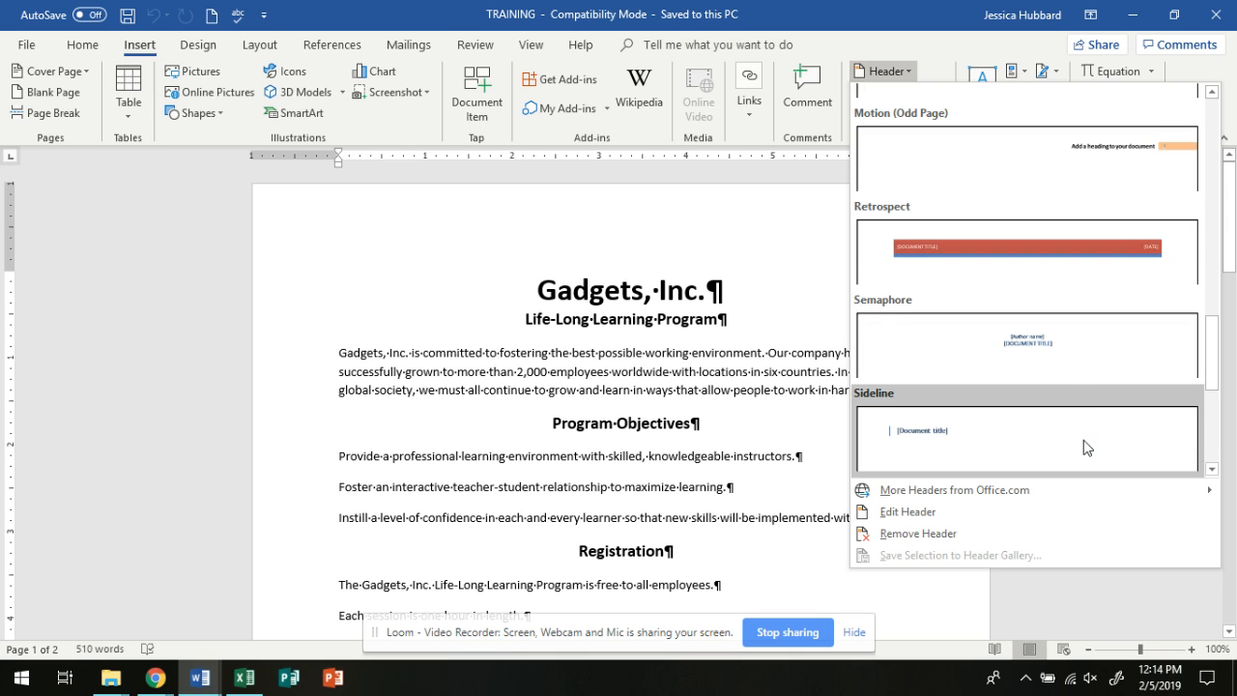
scroll(1082, 440, up, 1)
scroll(1082, 440, up, 3)
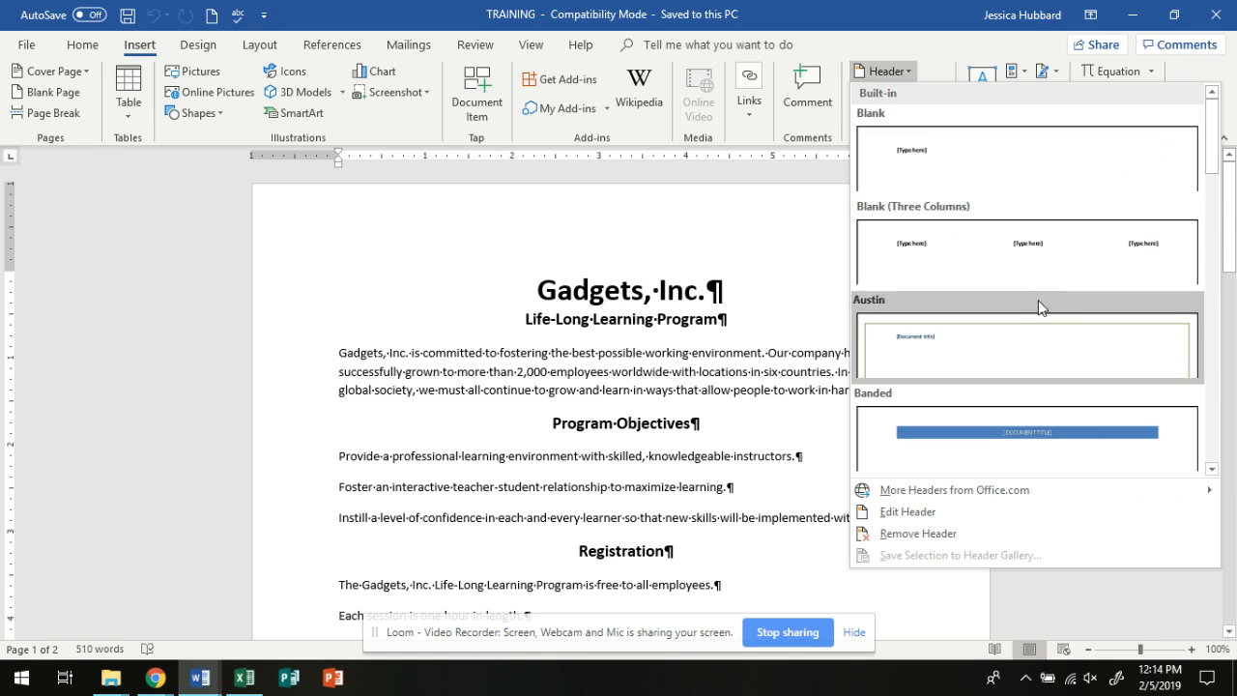
click(966, 174)
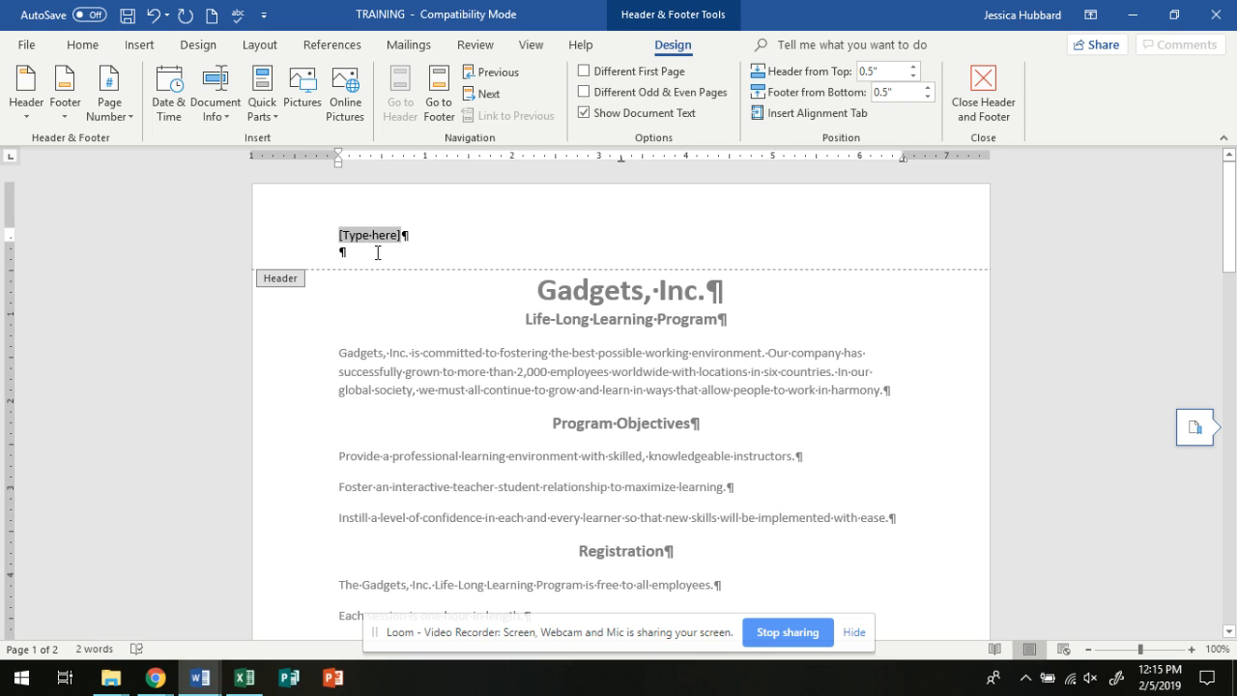
text(Hubbard)
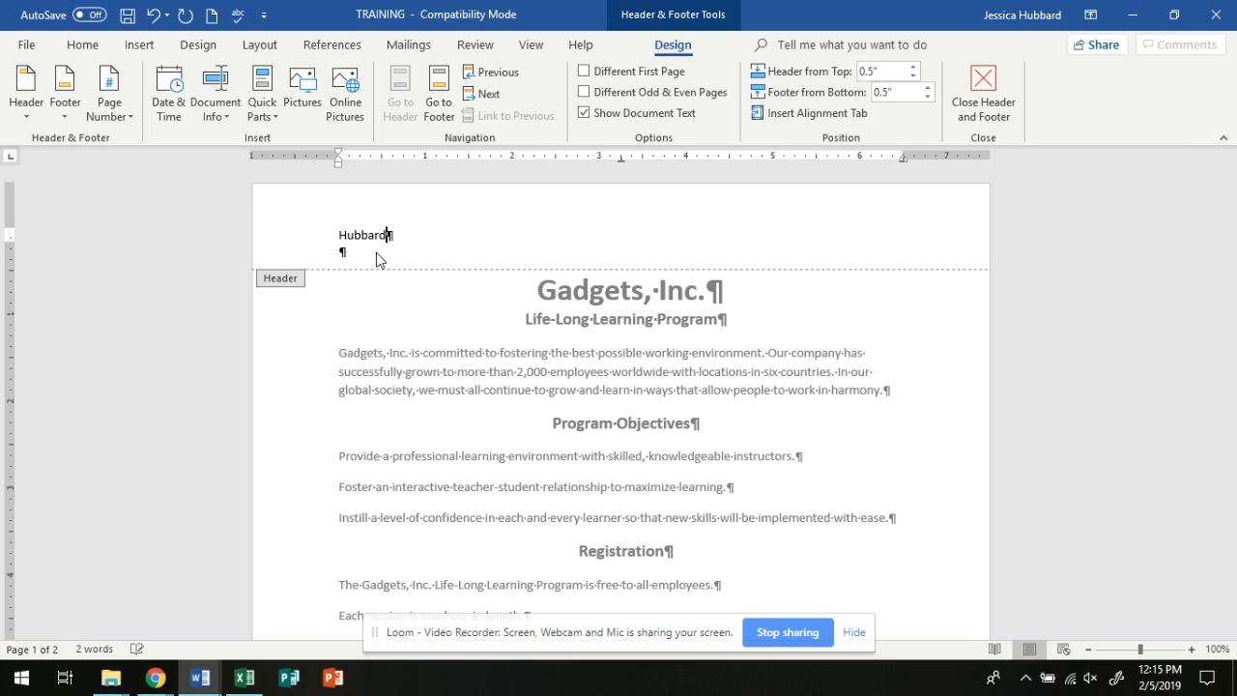
key(Return)
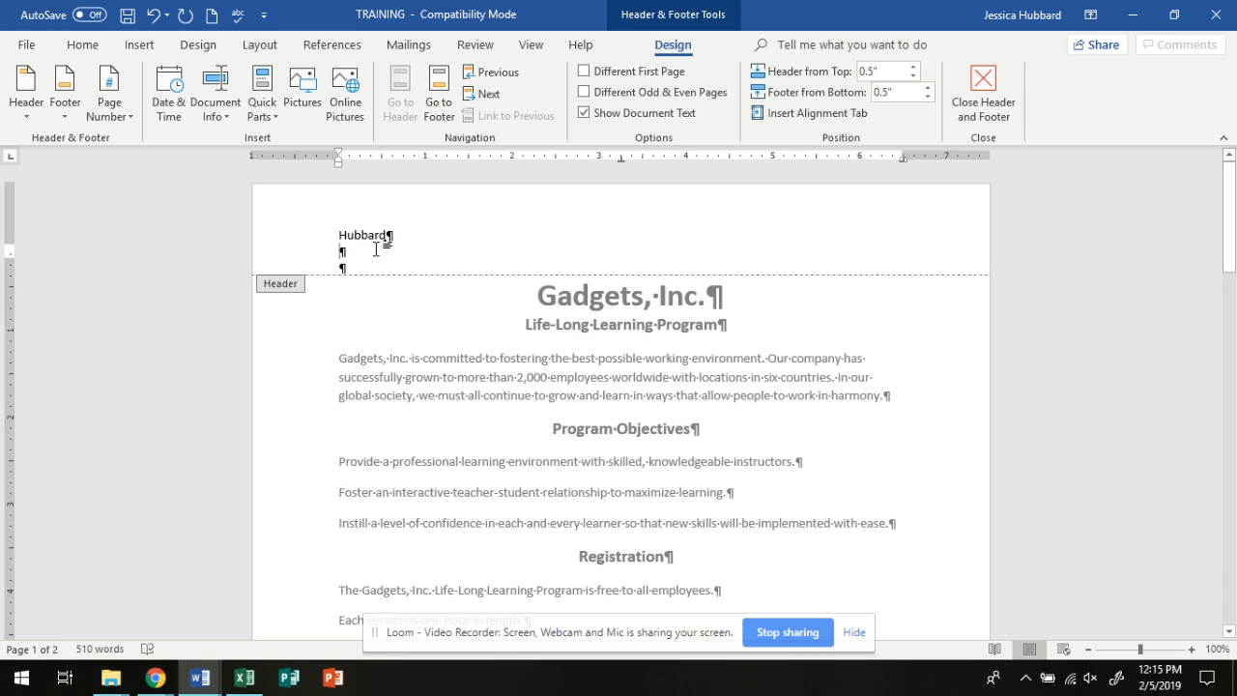
Add page numbers at the top of the page in the Page X of Y style Bold Numbers 1
click(118, 119)
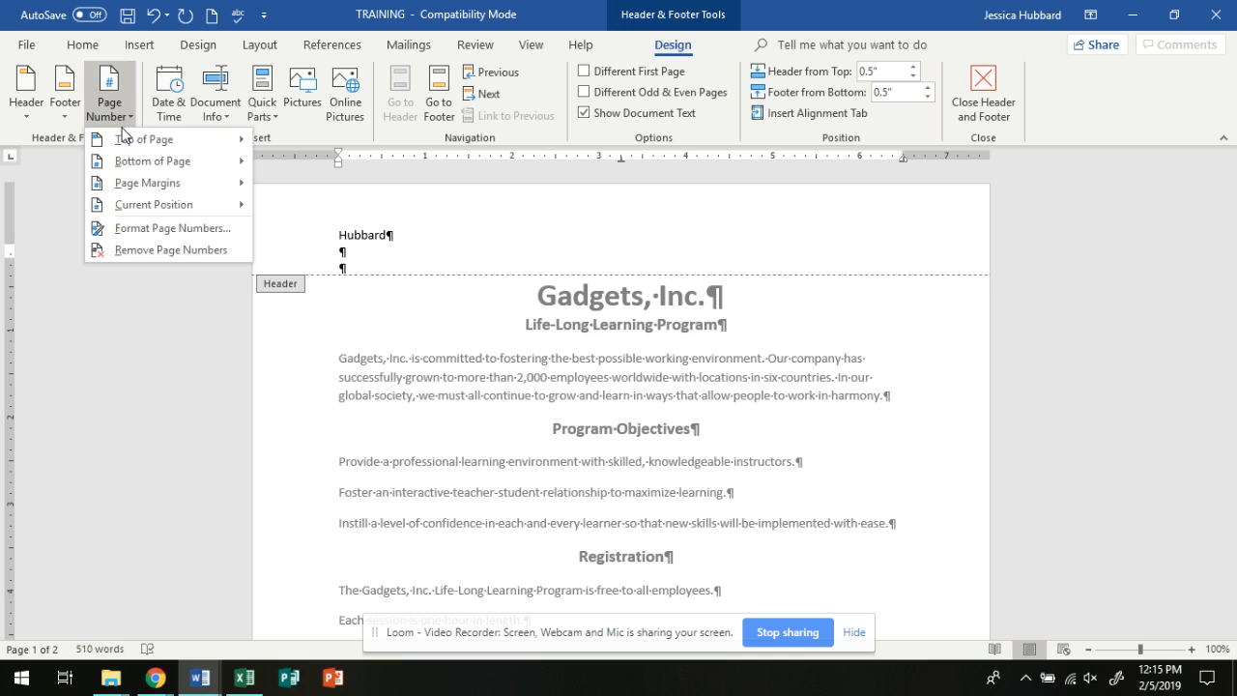
mouse_move(136, 138)
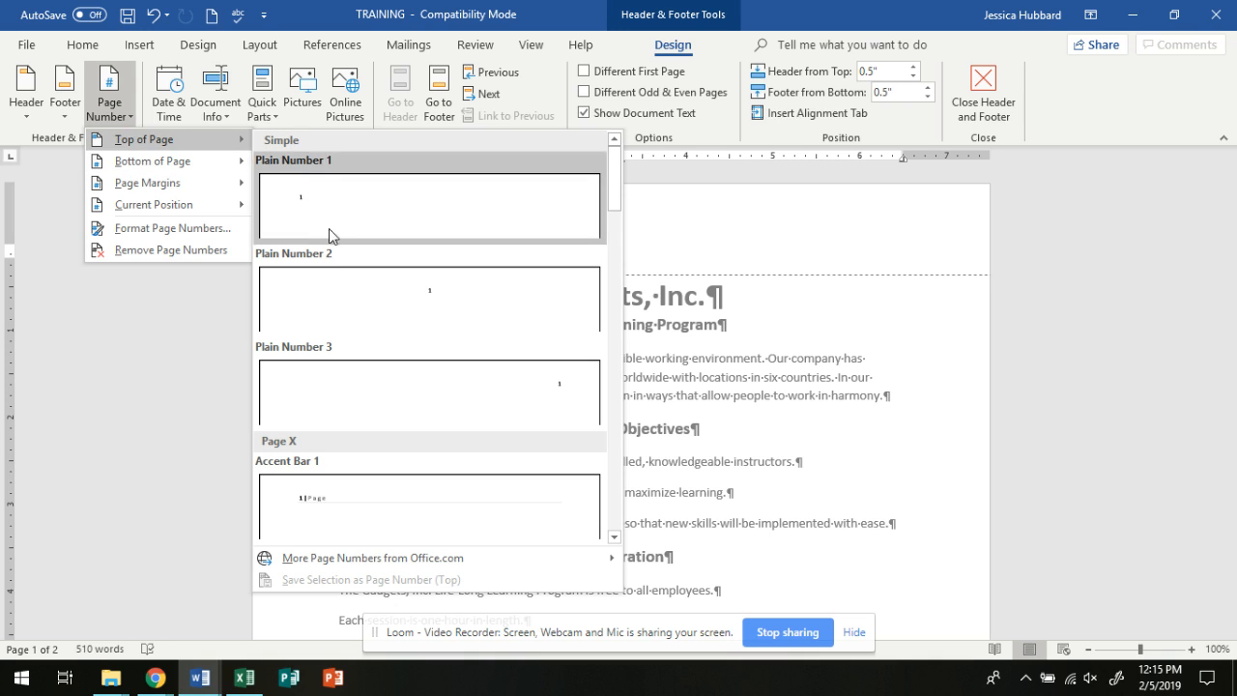
scroll(453, 508, down, 3)
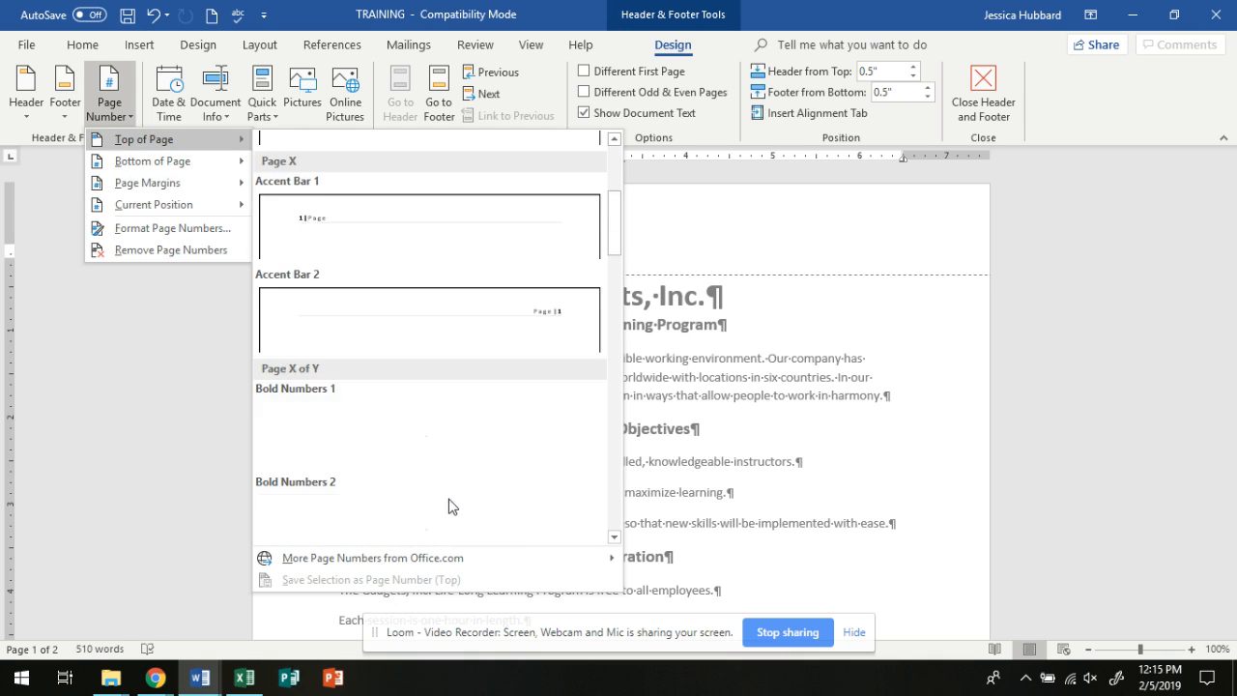
scroll(452, 506, down, 3)
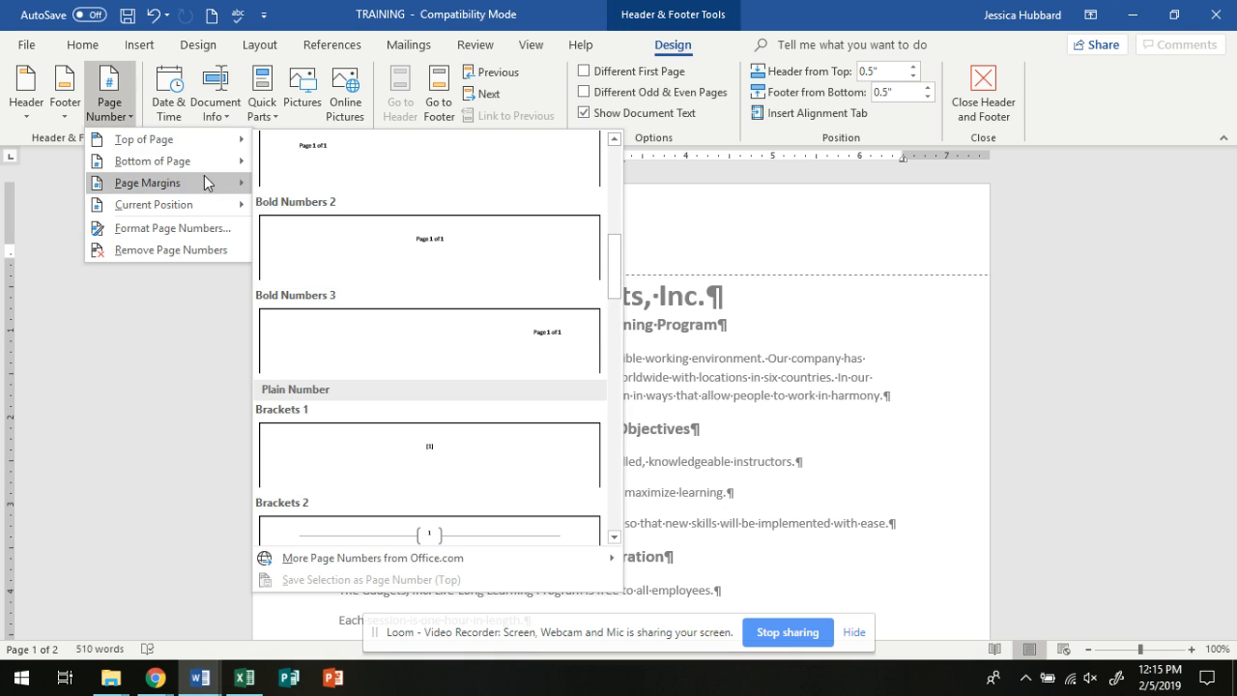
mouse_move(196, 172)
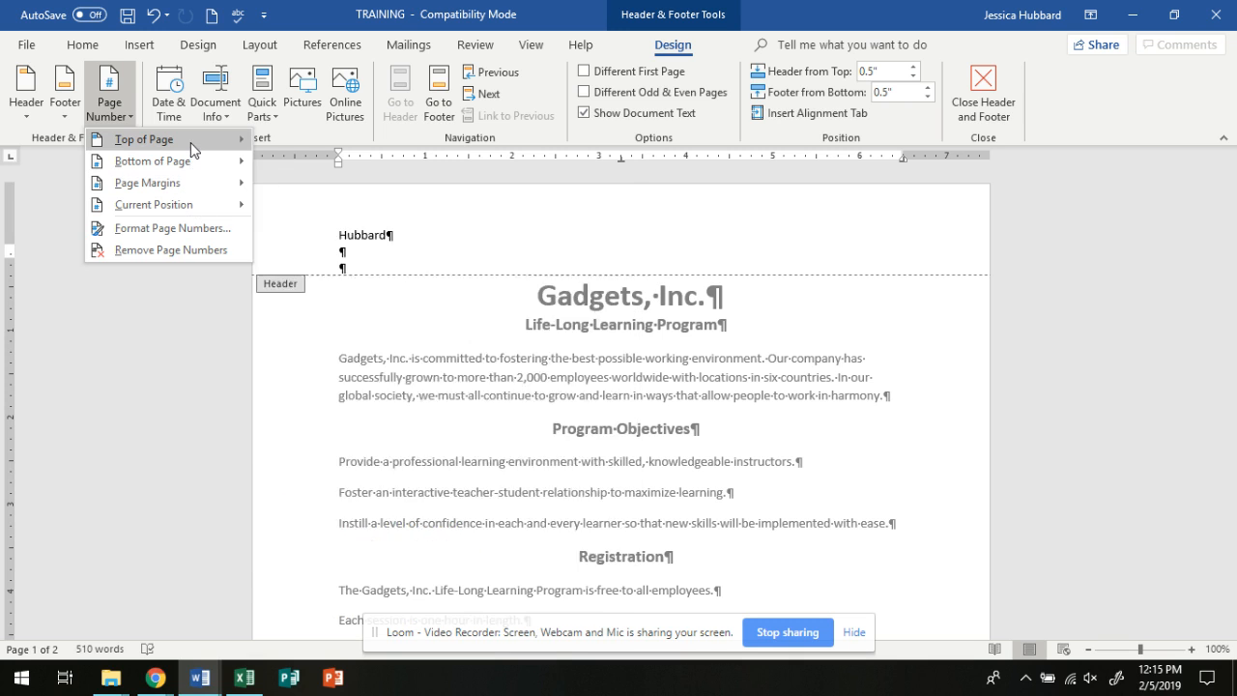
mouse_move(191, 142)
scroll(384, 442, down, 12)
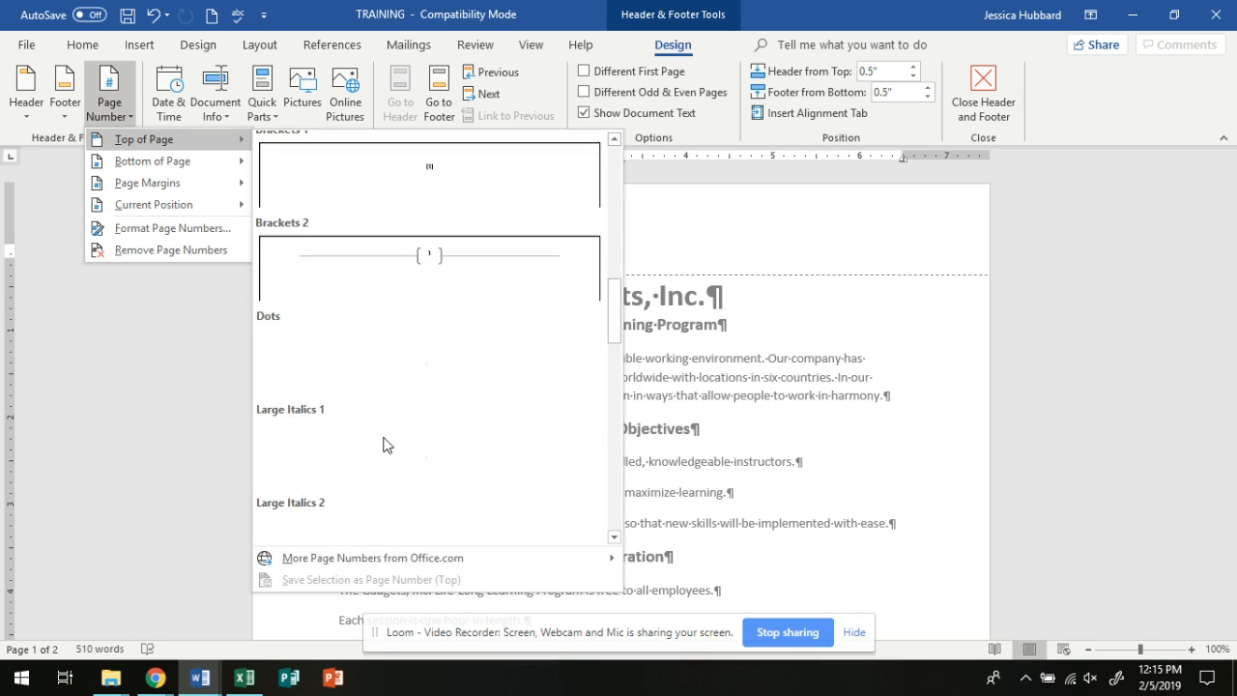
scroll(395, 404, up, 6)
scroll(395, 406, up, 3)
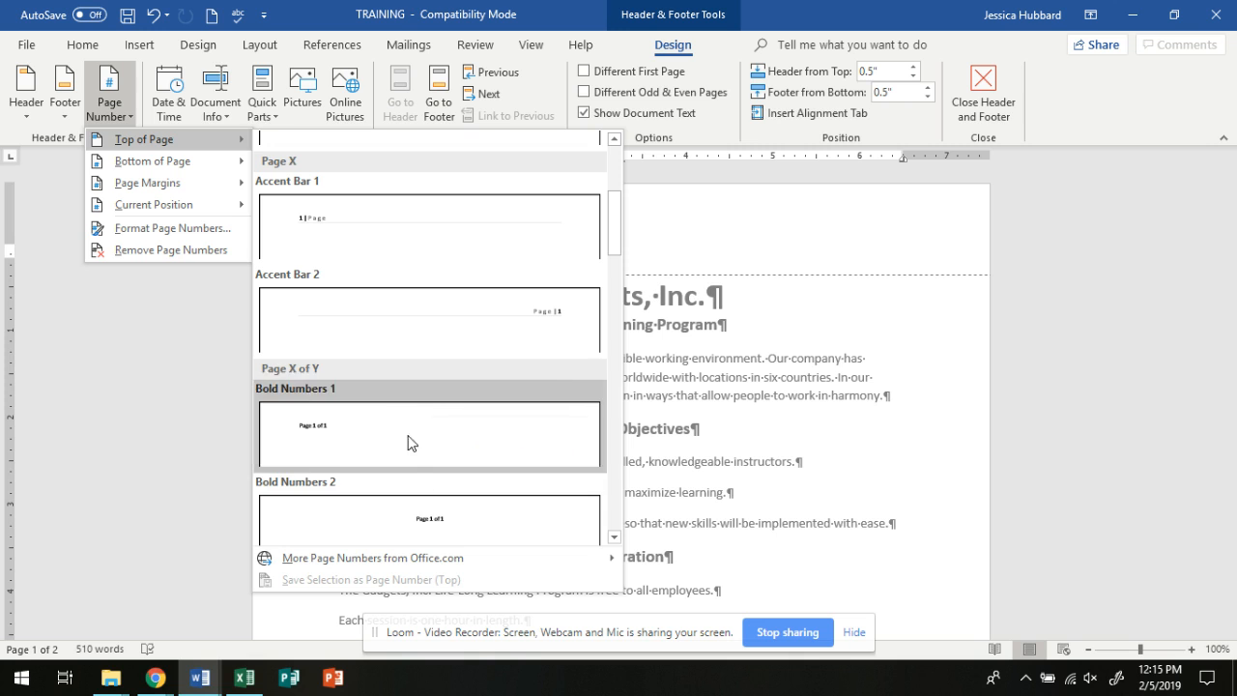
scroll(367, 450, down, 3)
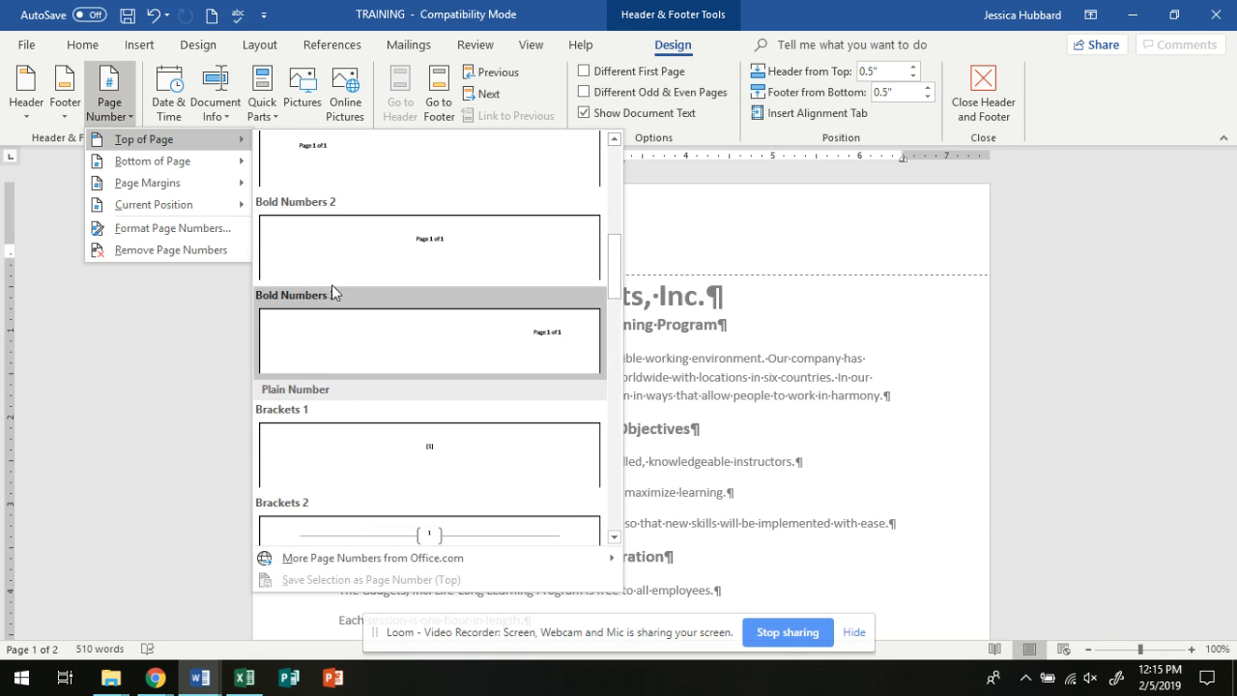
click(322, 160)
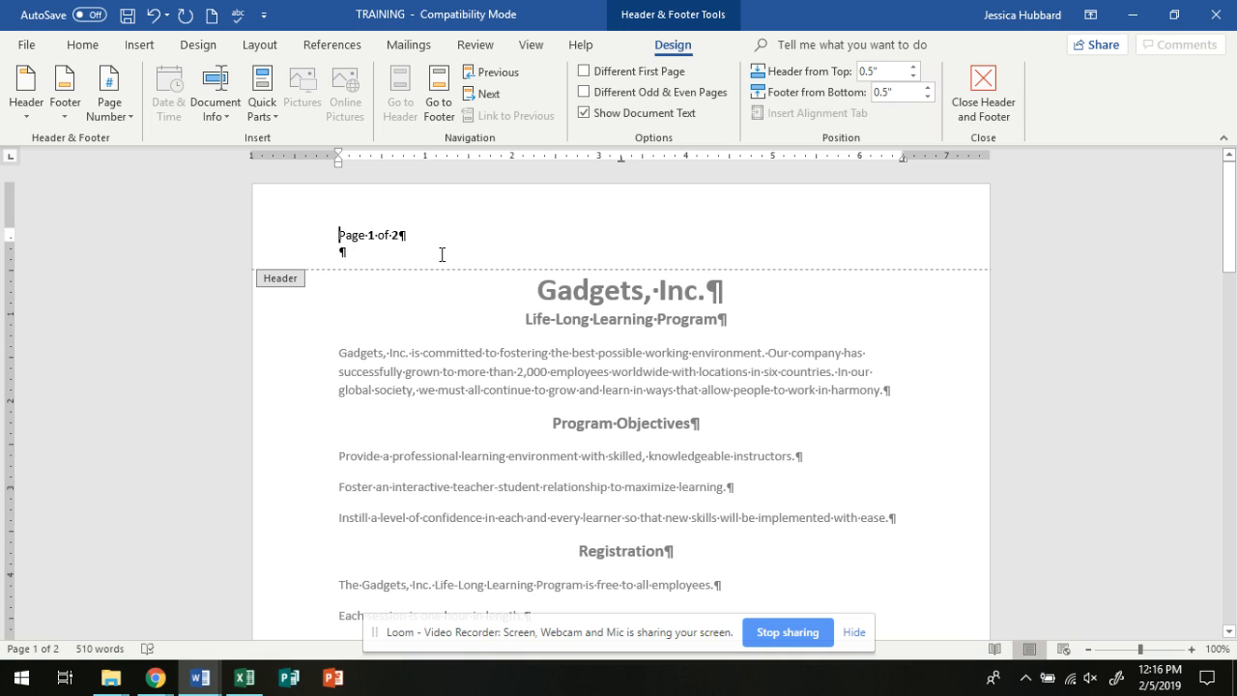
Insert an automatically updating date and time in the footer, using the 2/5/2019 12:16 PM format
click(361, 249)
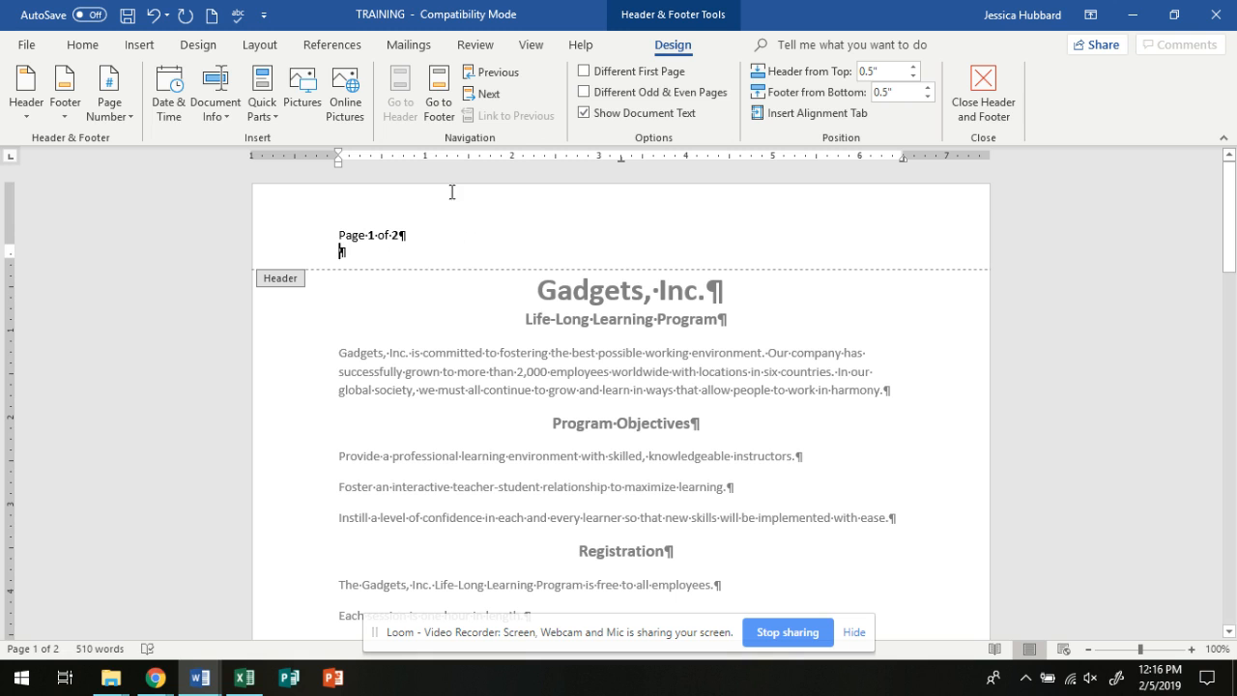
click(442, 113)
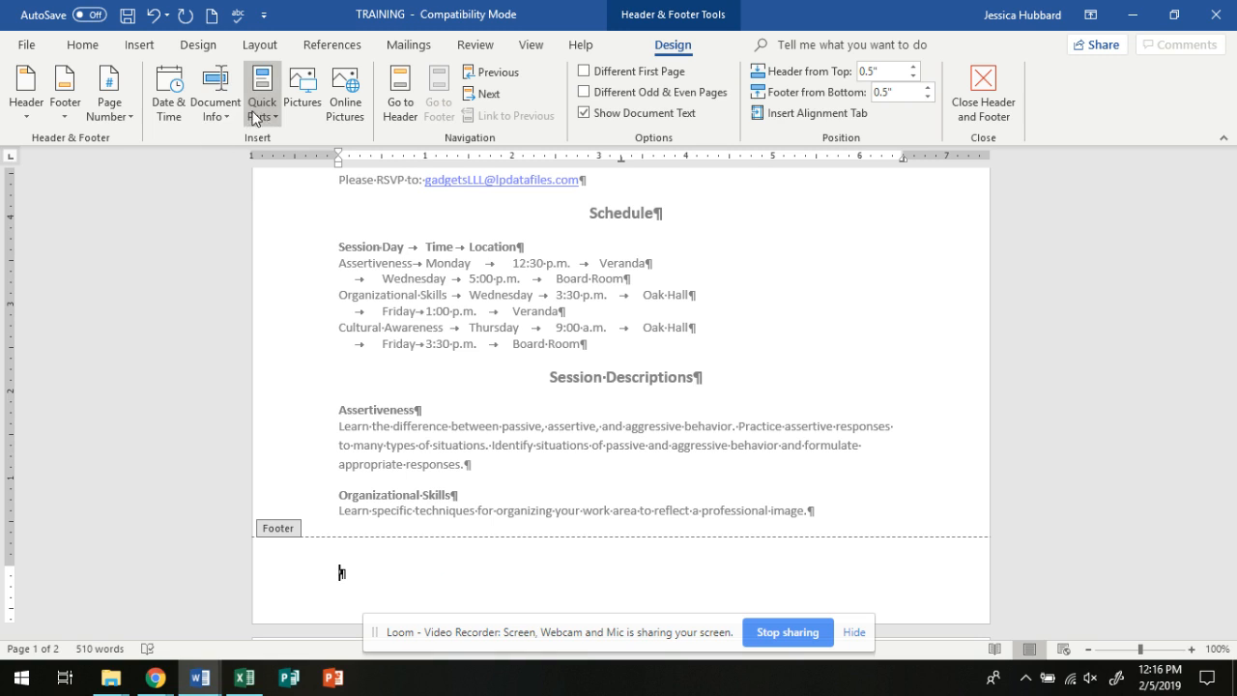
click(174, 119)
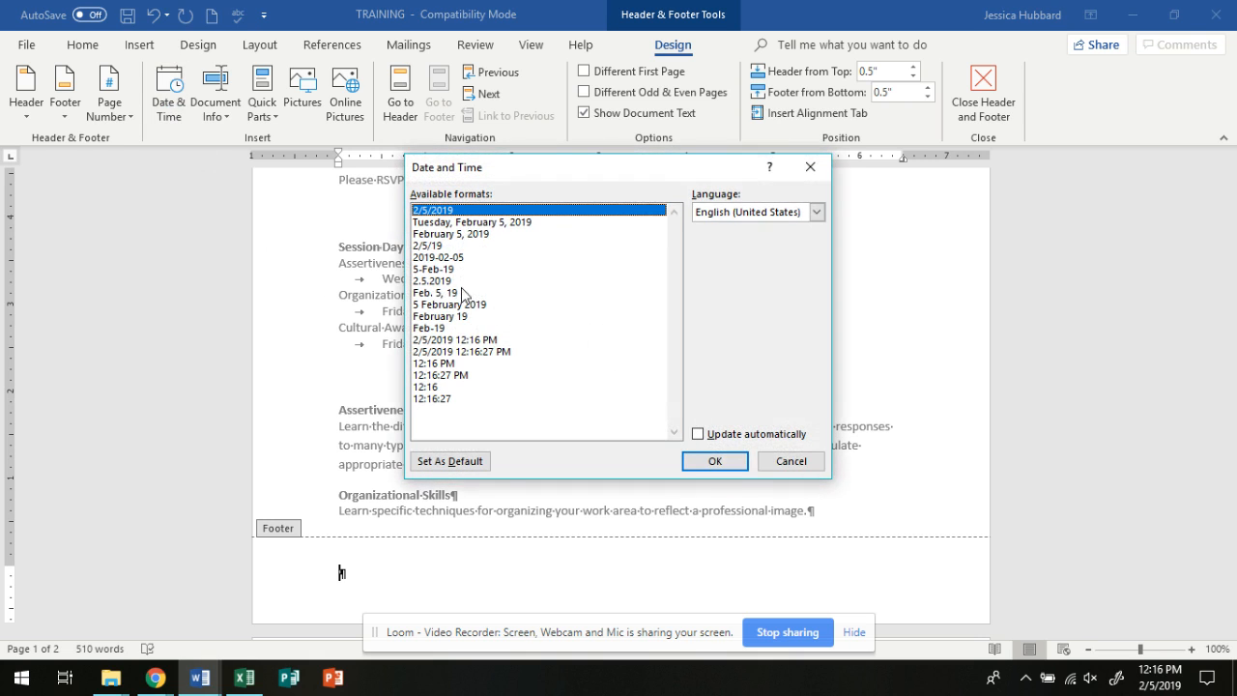
click(466, 235)
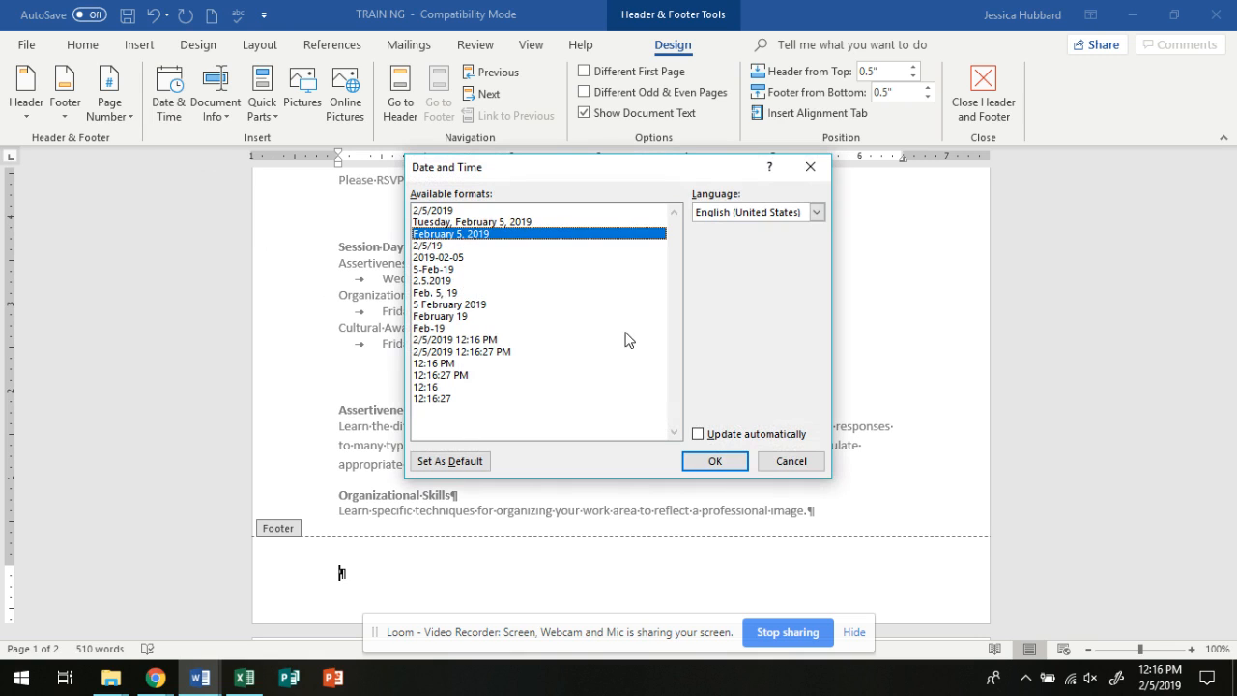
click(478, 340)
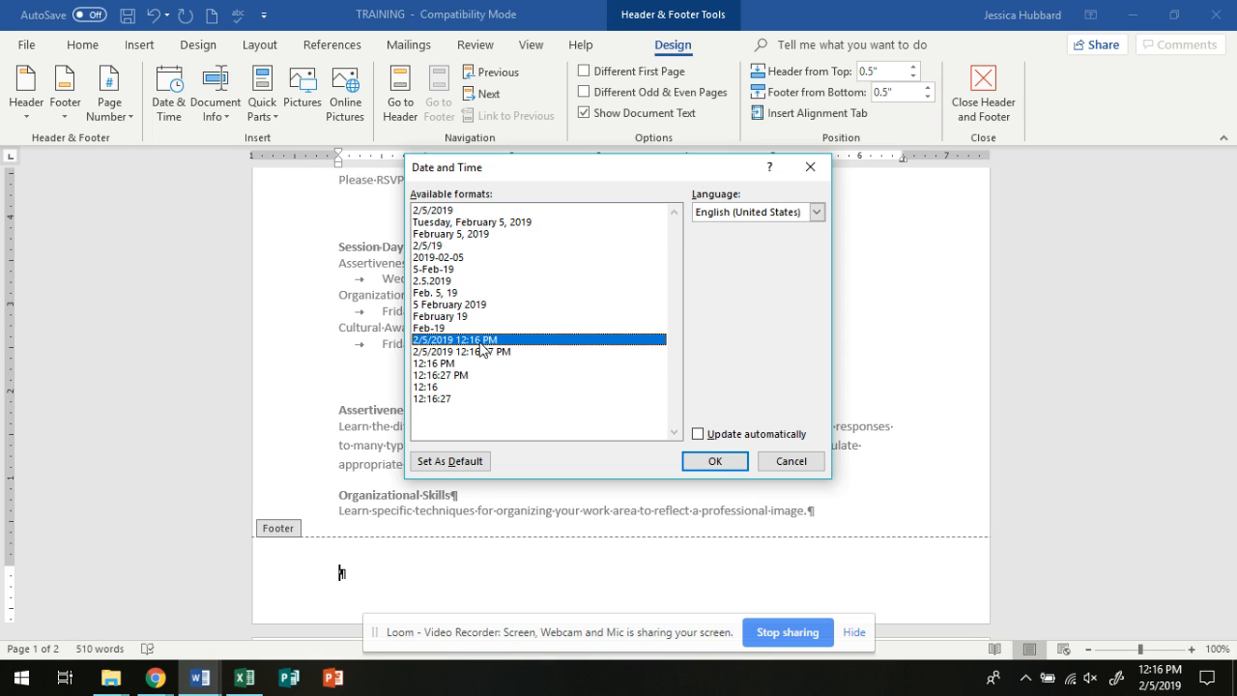
click(703, 437)
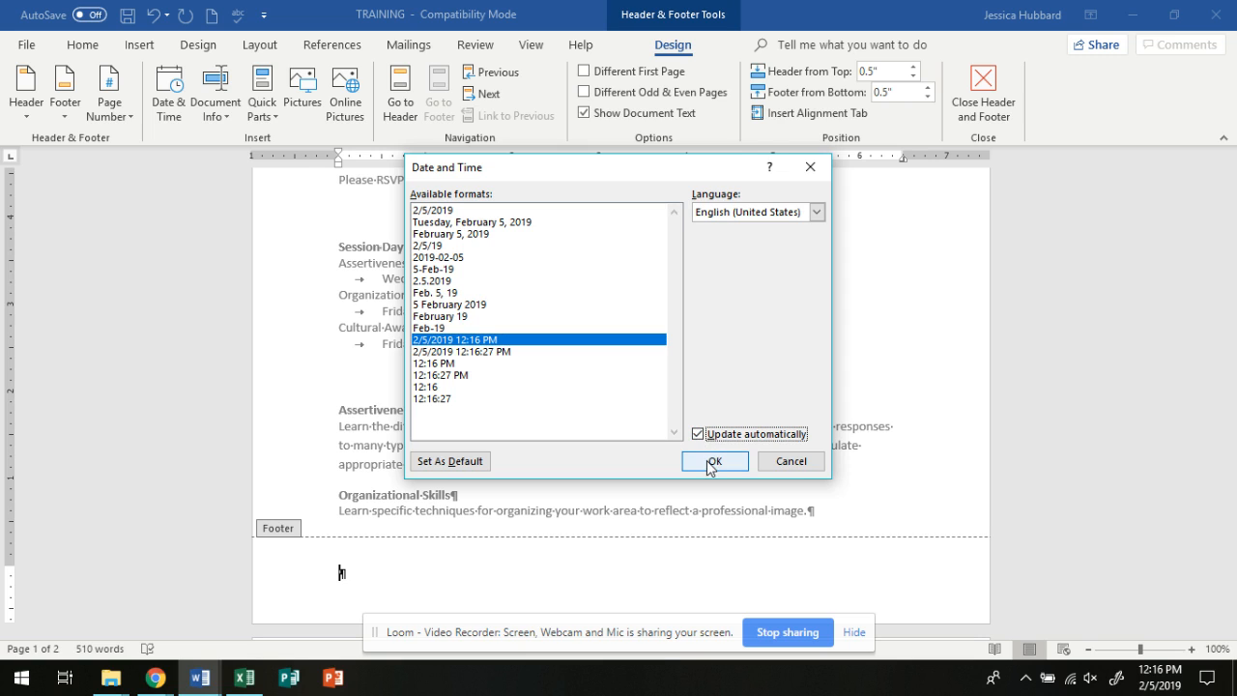
click(713, 462)
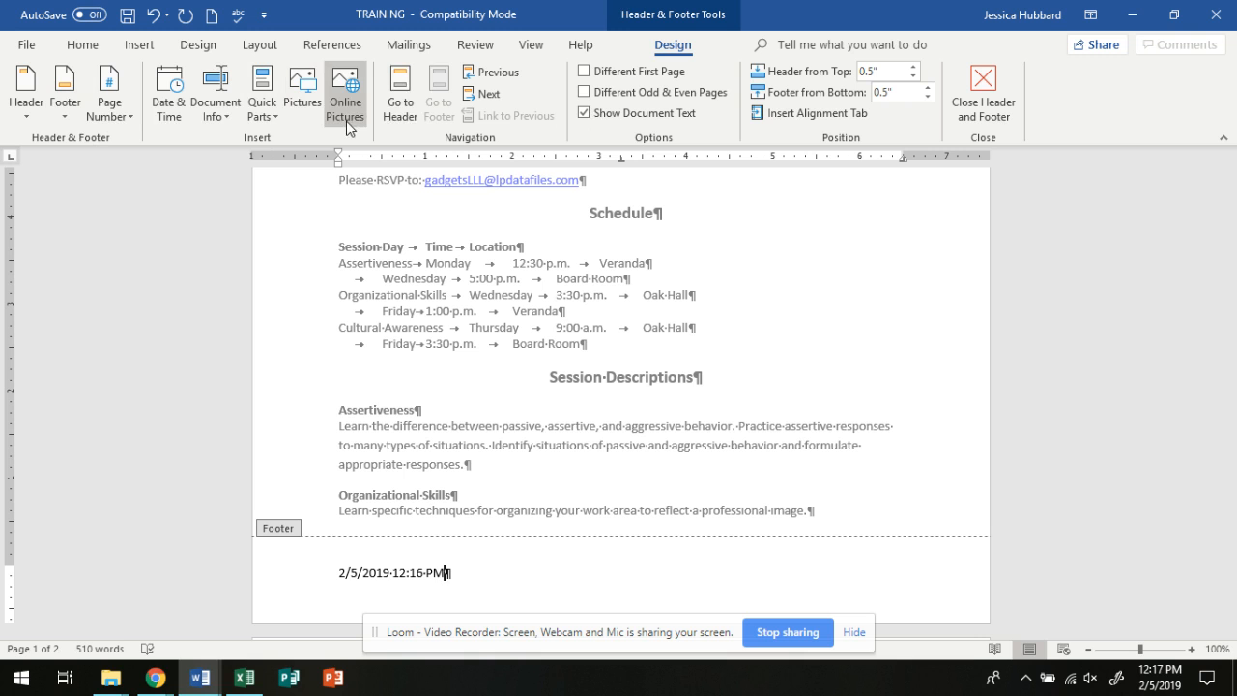
Review the header page numbers and the footer date across both pages of the document
scroll(648, 343, up, 10)
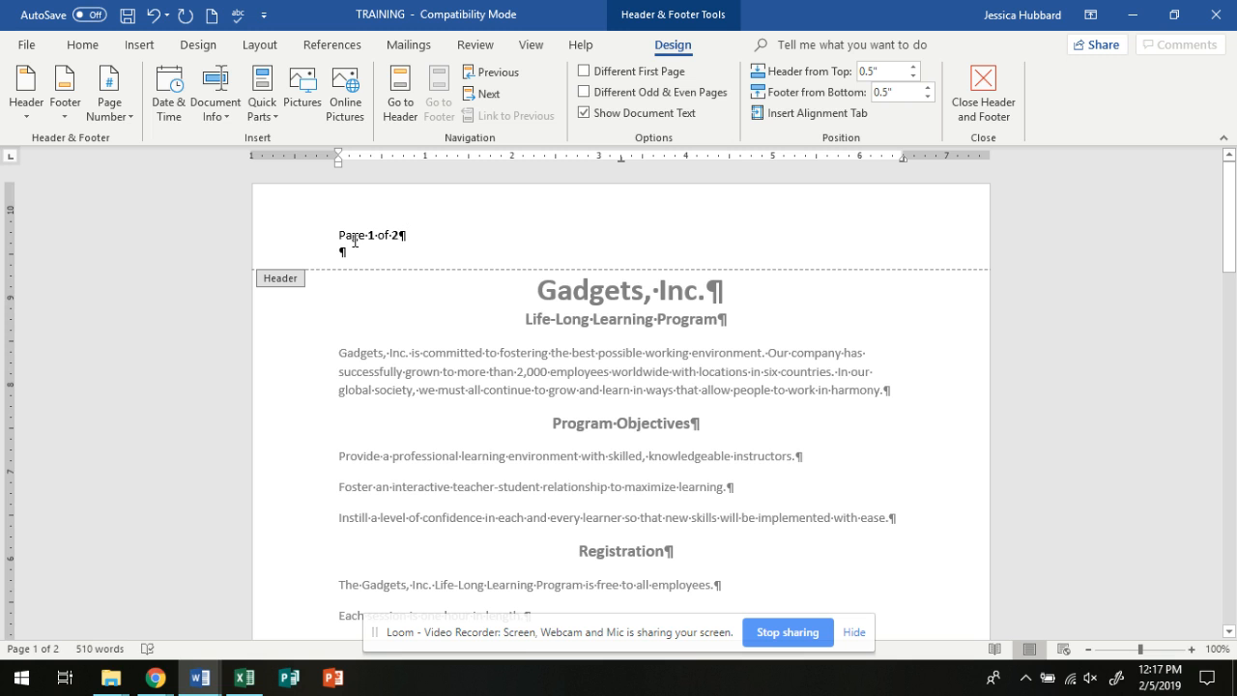
scroll(400, 218, down, 4)
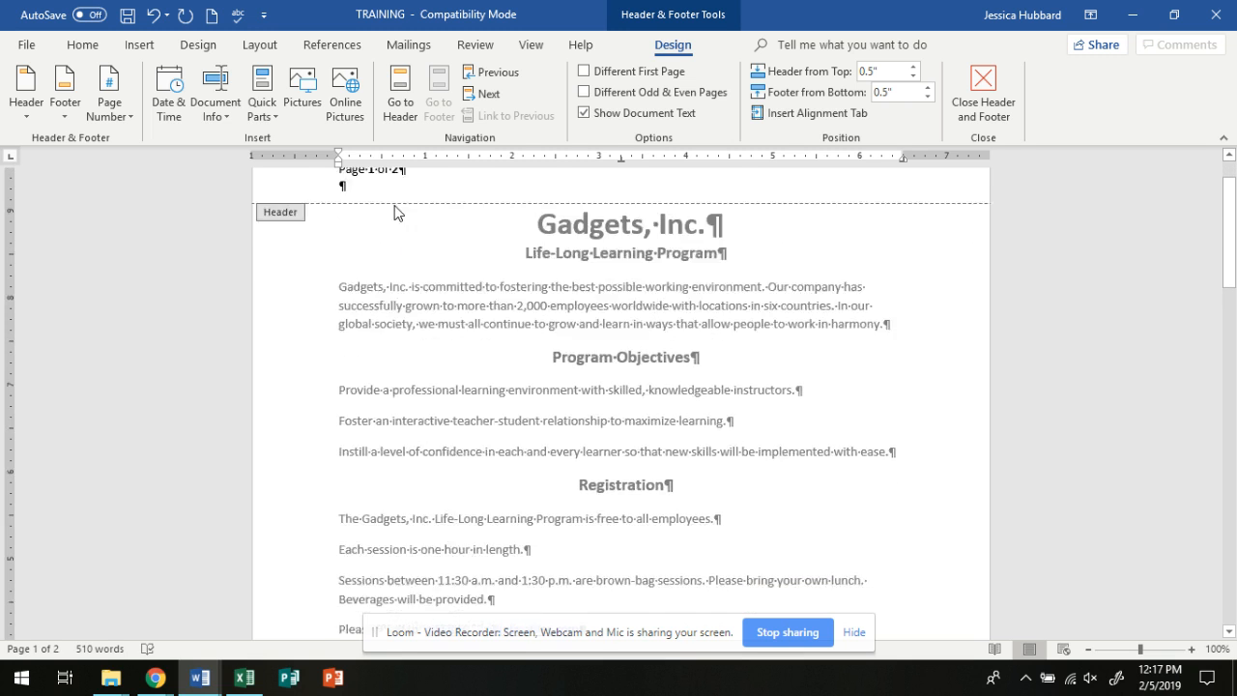
scroll(400, 218, down, 9)
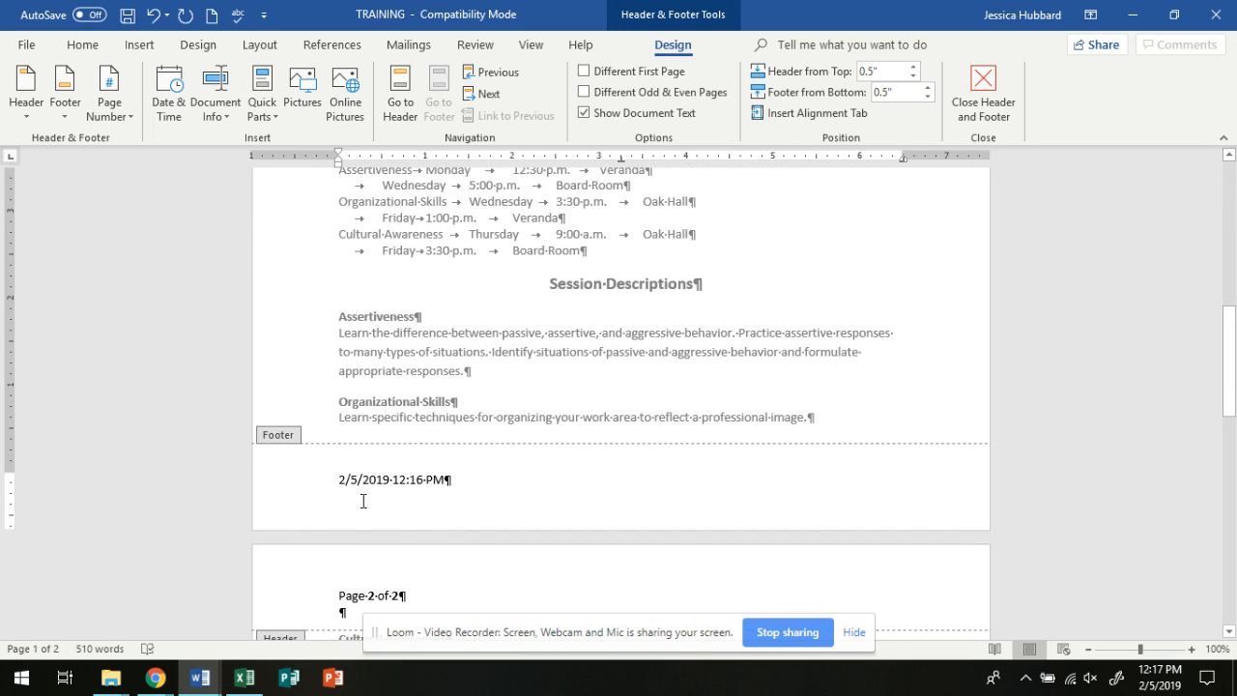
click(421, 483)
scroll(420, 488, down, 6)
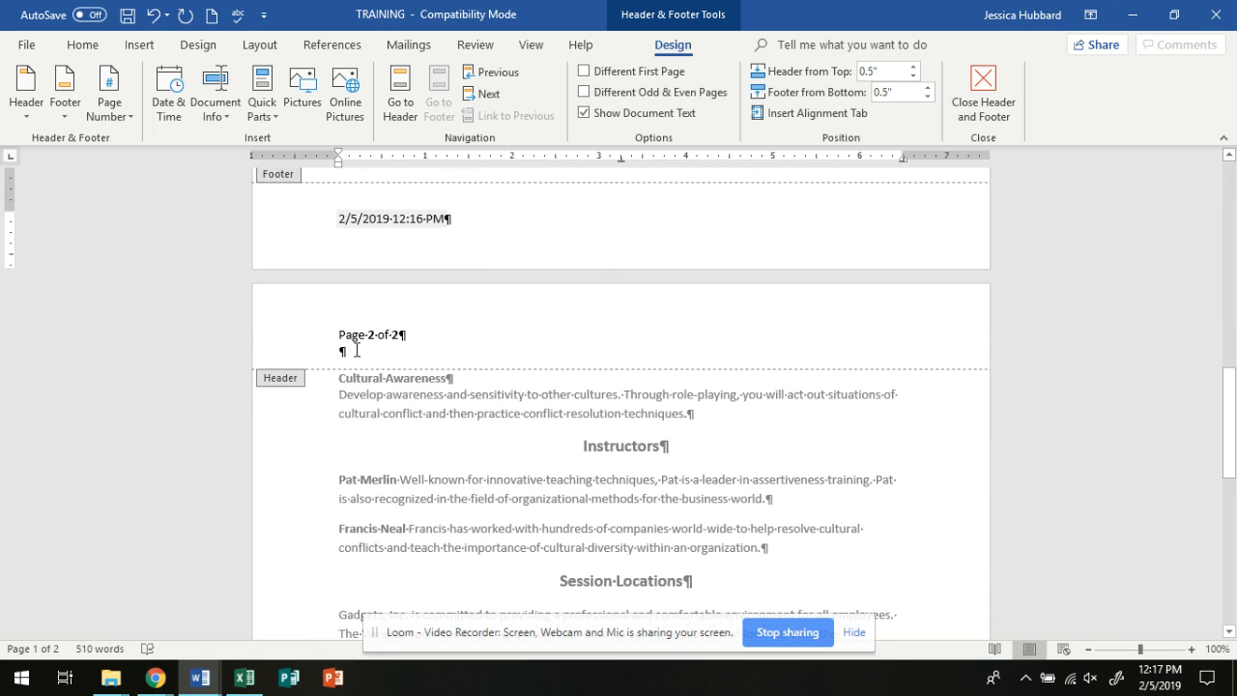
scroll(395, 340, down, 15)
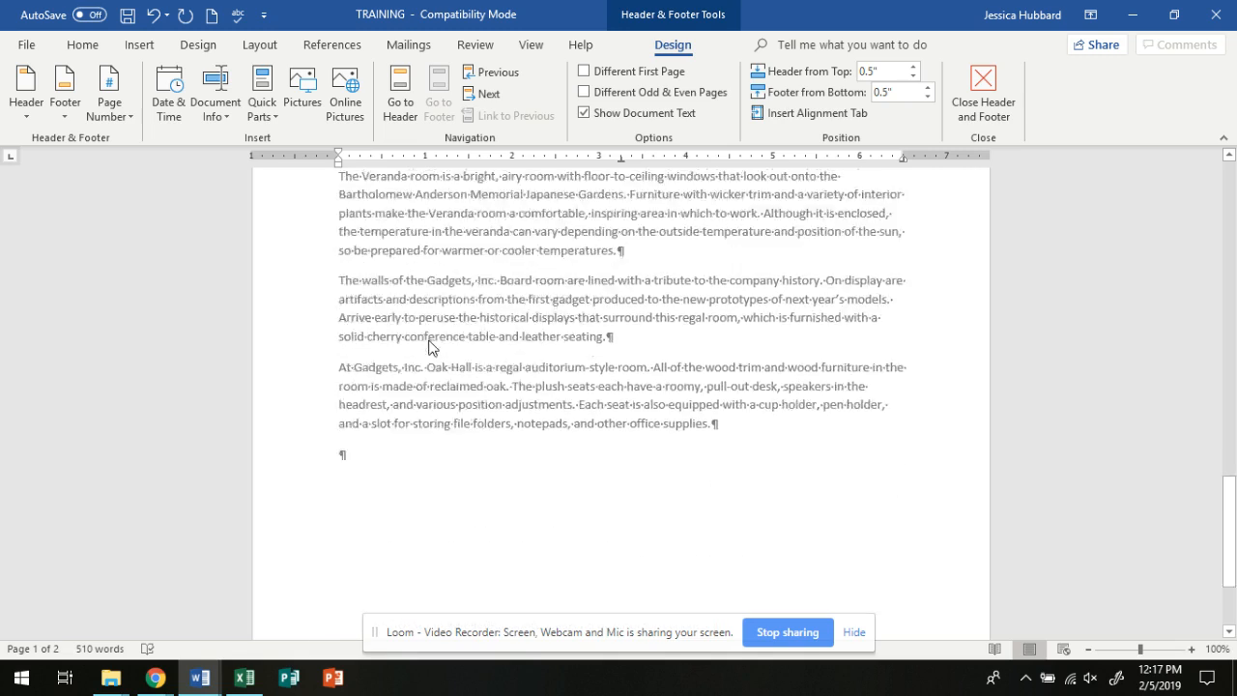
scroll(489, 547, up, 16)
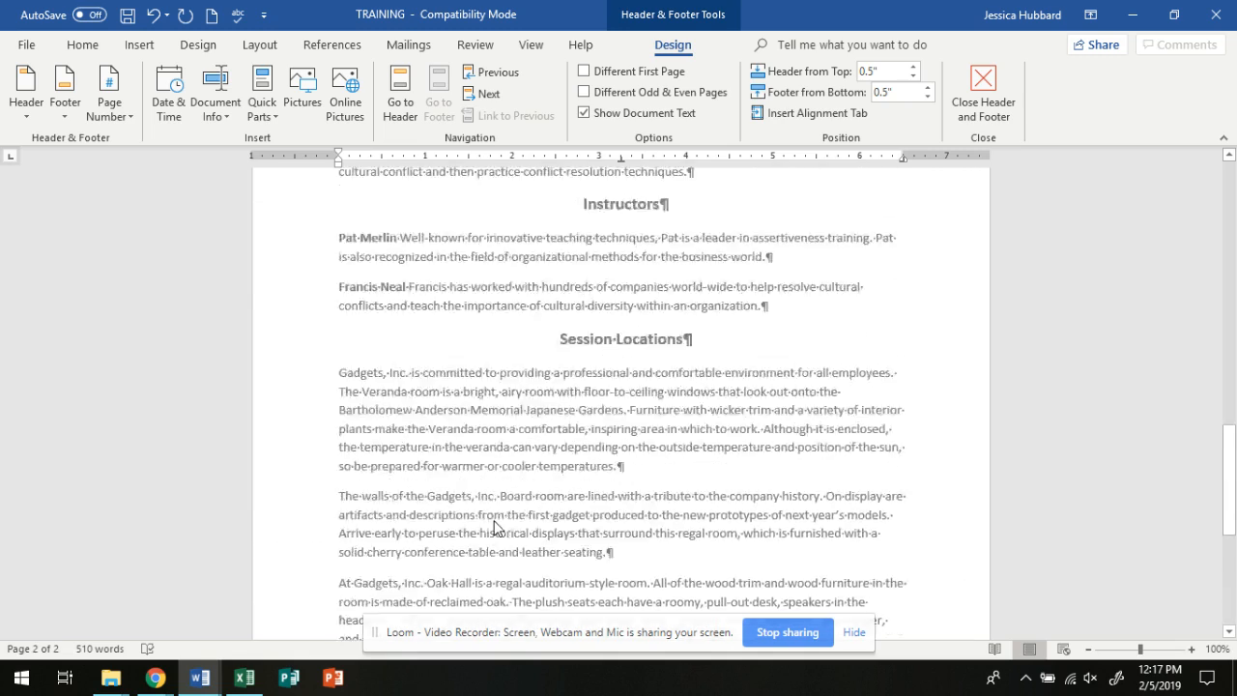
scroll(494, 527, up, 18)
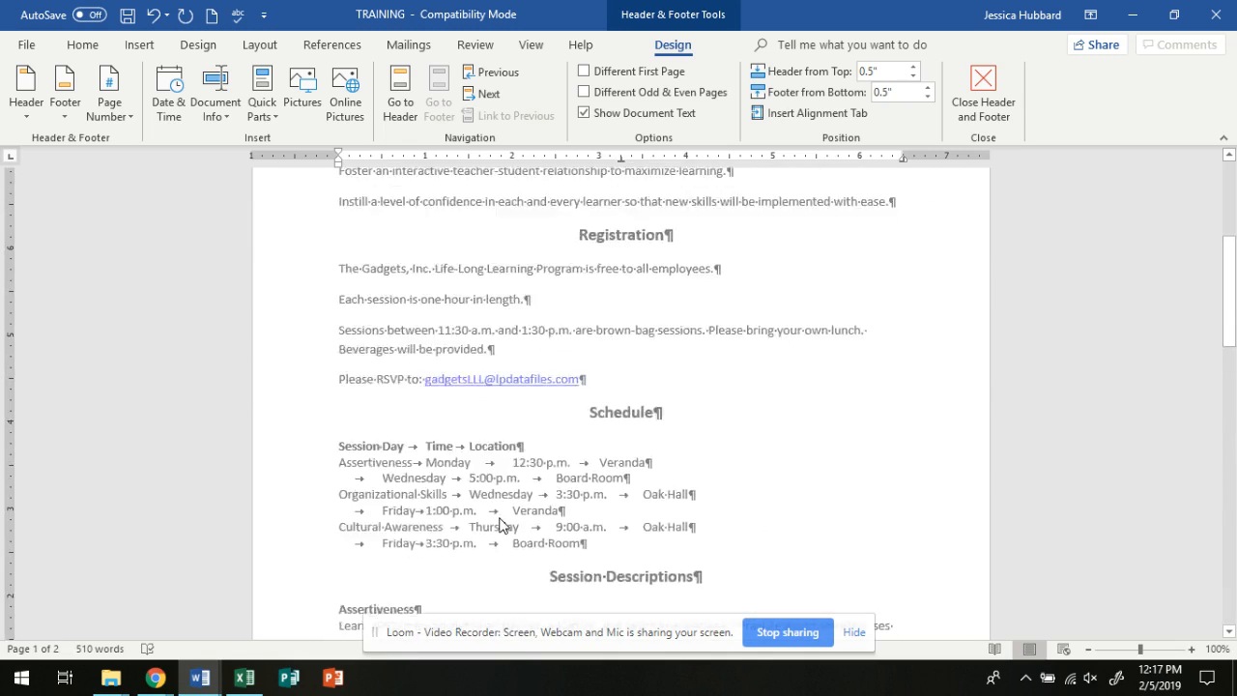
scroll(502, 520, up, 1)
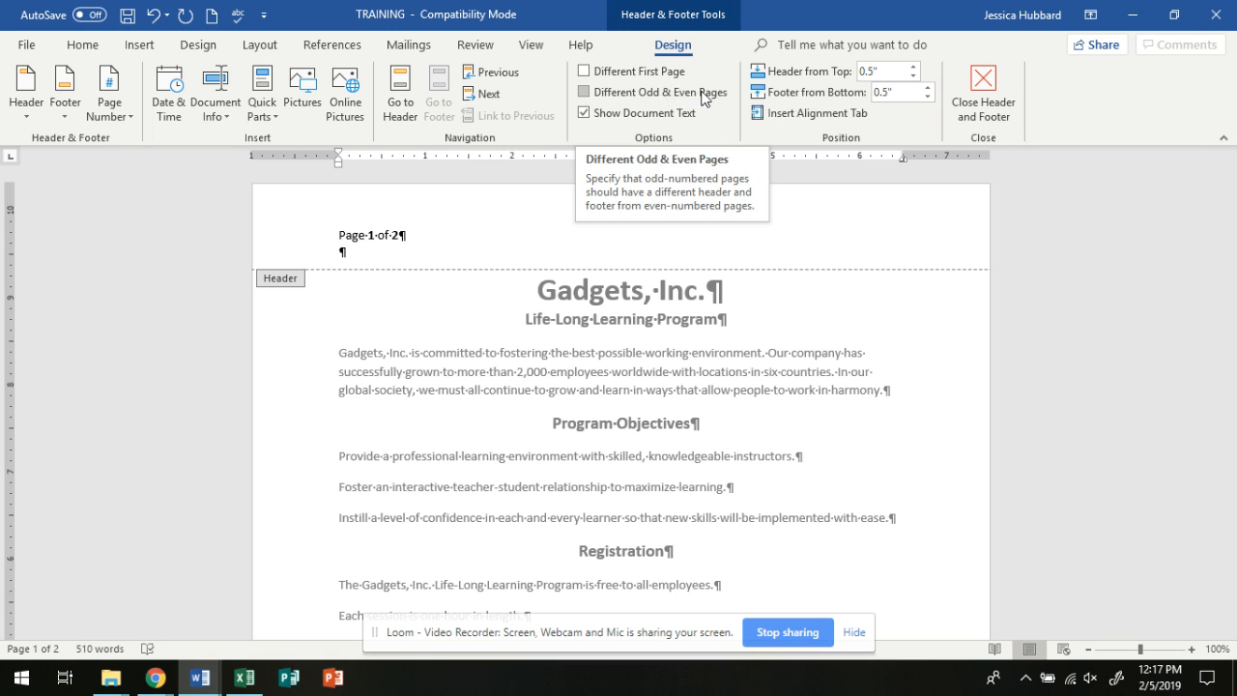
Turn on Different First Page and check the first page's header and footer
click(586, 70)
scroll(462, 291, up, 5)
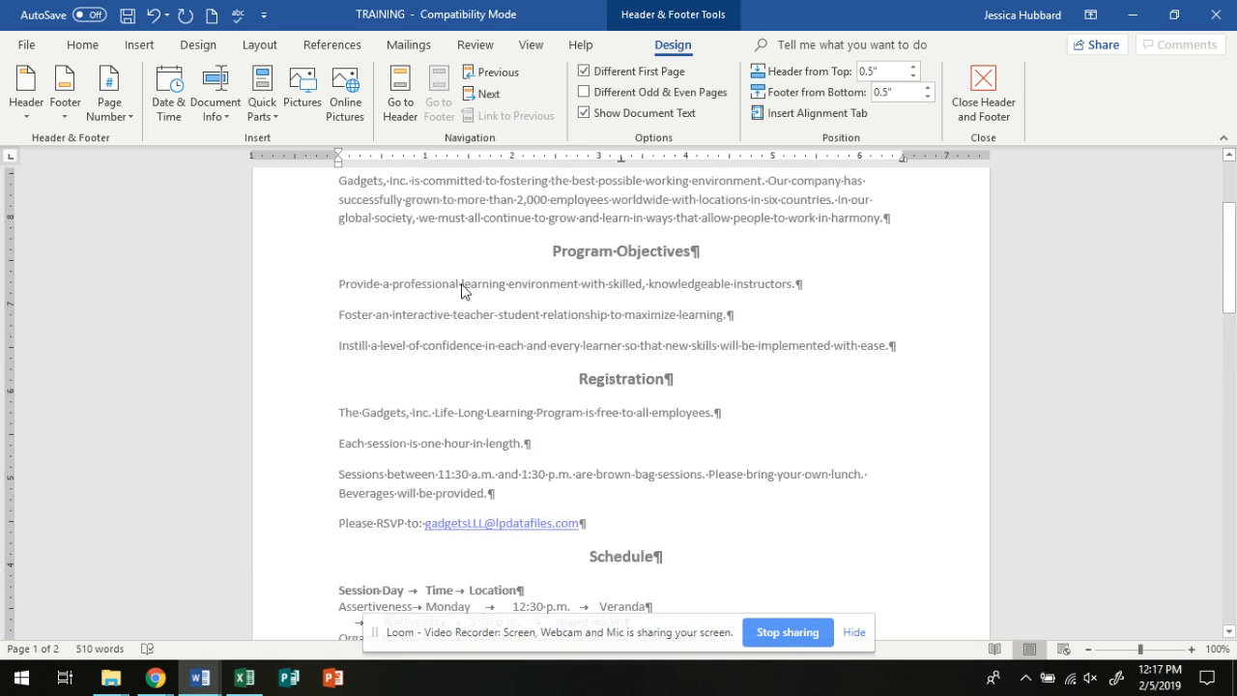
scroll(462, 290, up, 3)
click(378, 234)
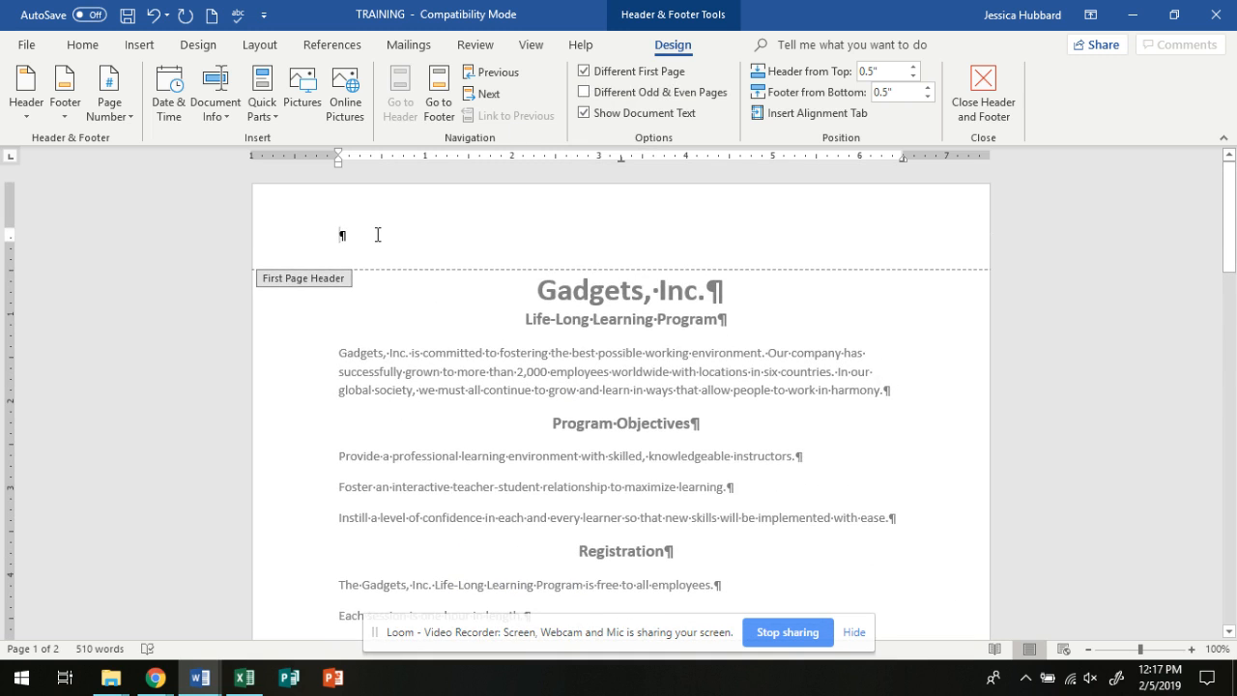
scroll(378, 234, down, 12)
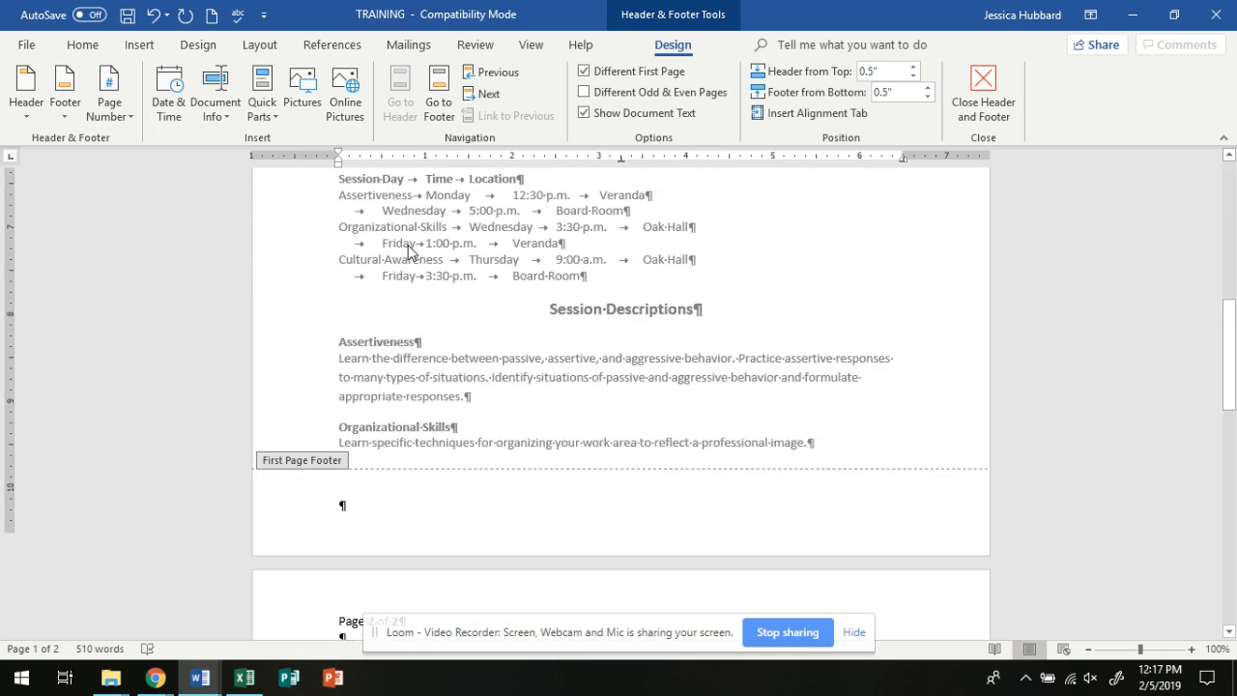
scroll(436, 310, up, 12)
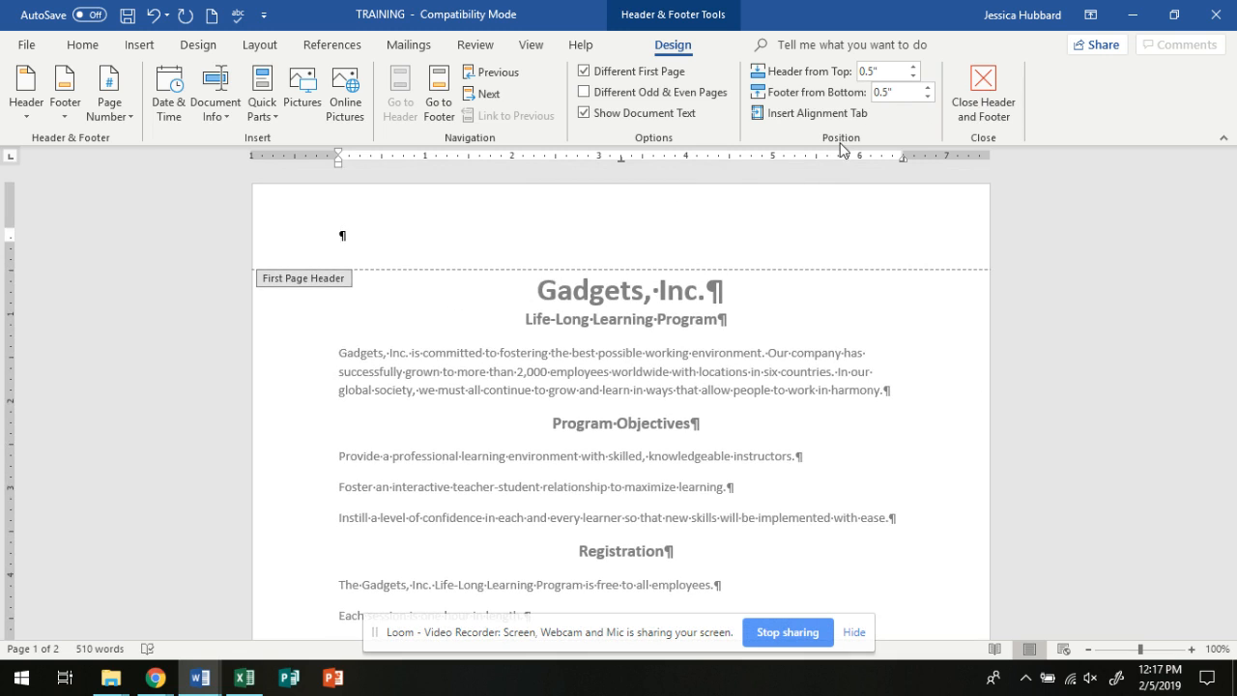
Close header and footer editing, reopening the first-page header once before returning to the document body
click(980, 88)
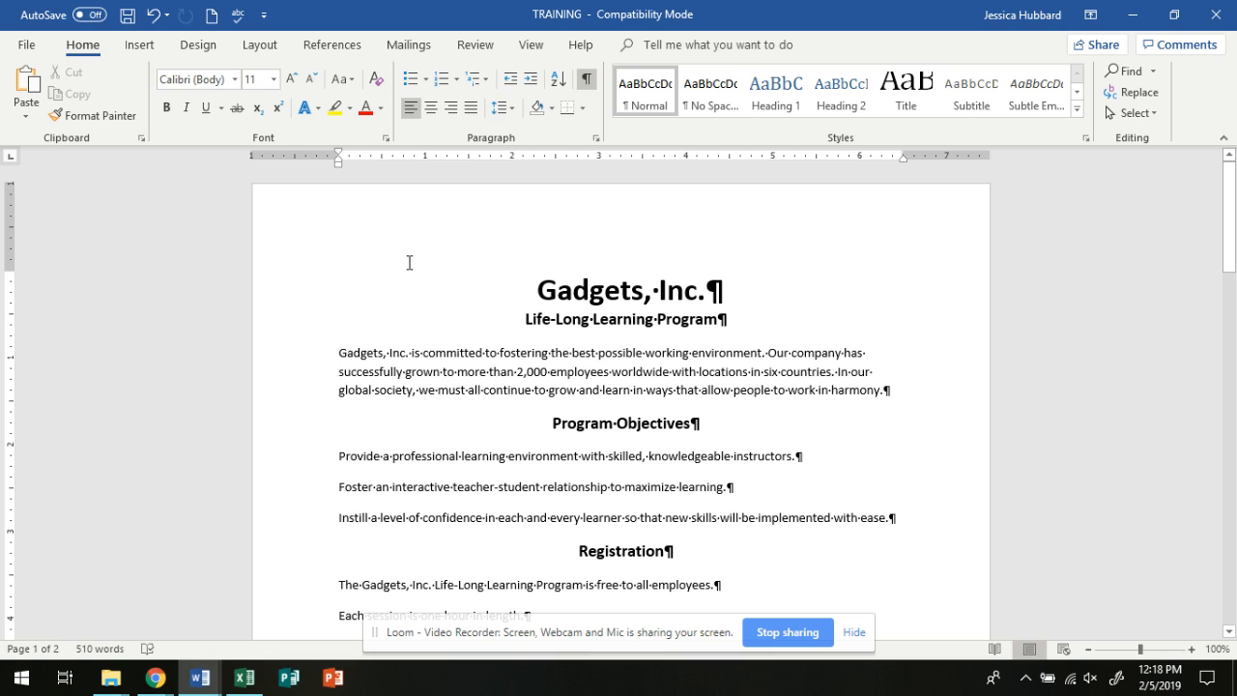
double_click(383, 219)
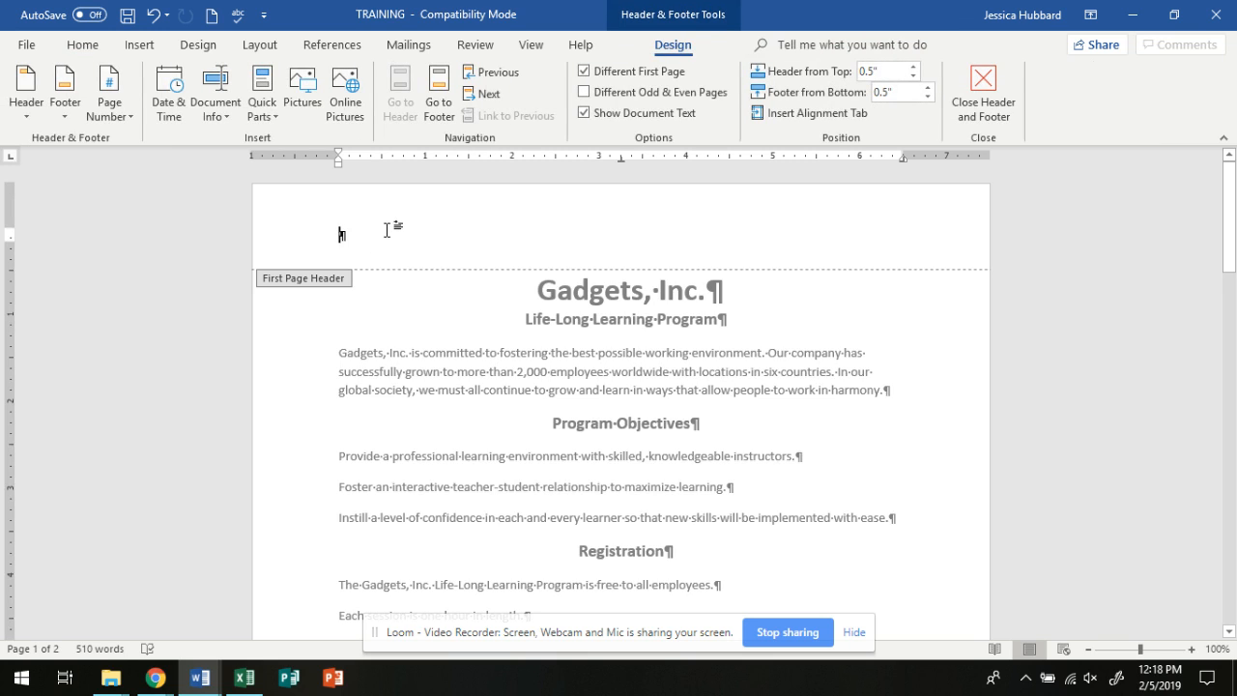
double_click(398, 296)
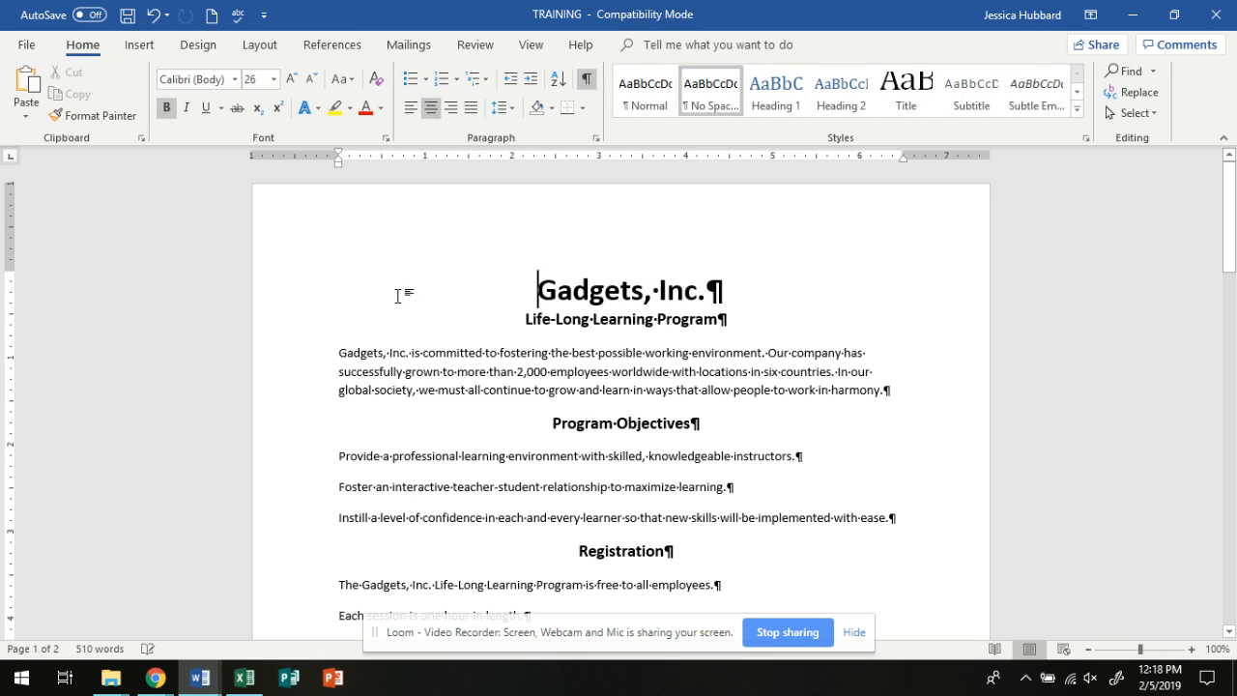